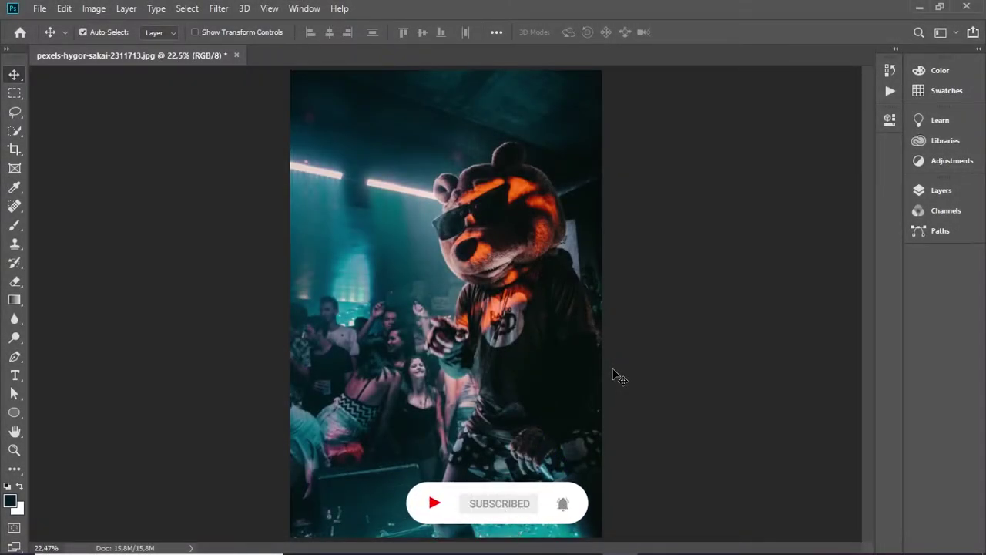
# - Add a solid color fill layer above the photo with its blend mode set to Color
pyautogui.click(927, 190)
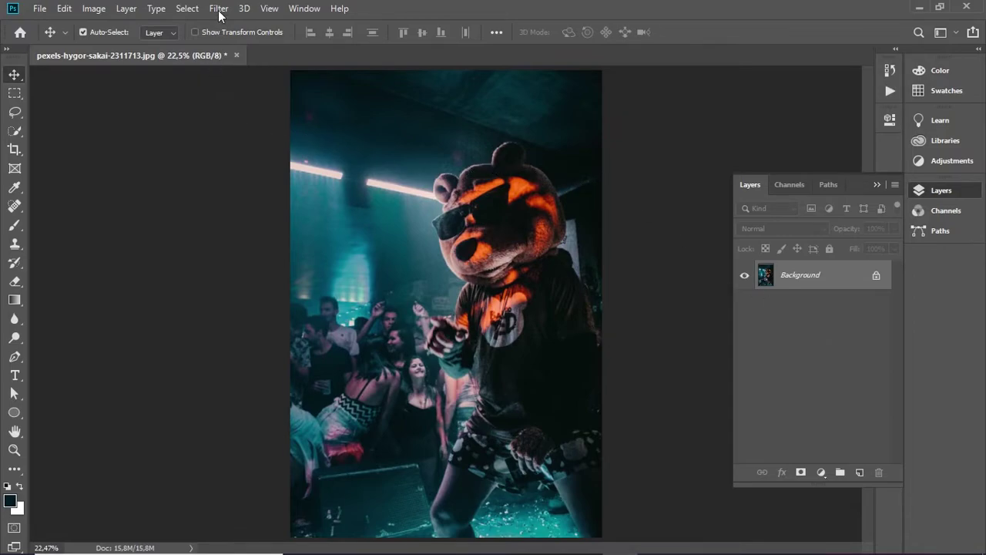
pyautogui.click(121, 10)
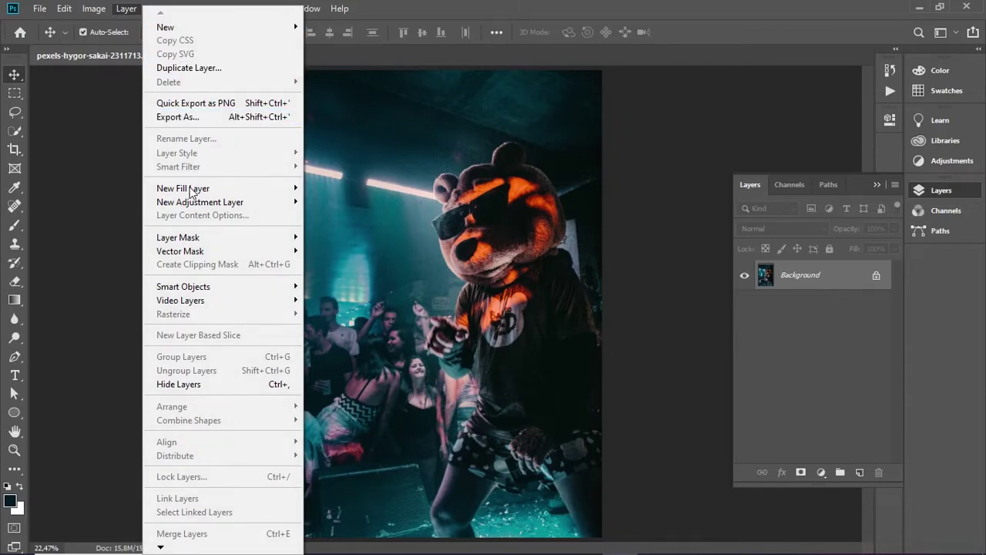
pyautogui.moveTo(189, 193)
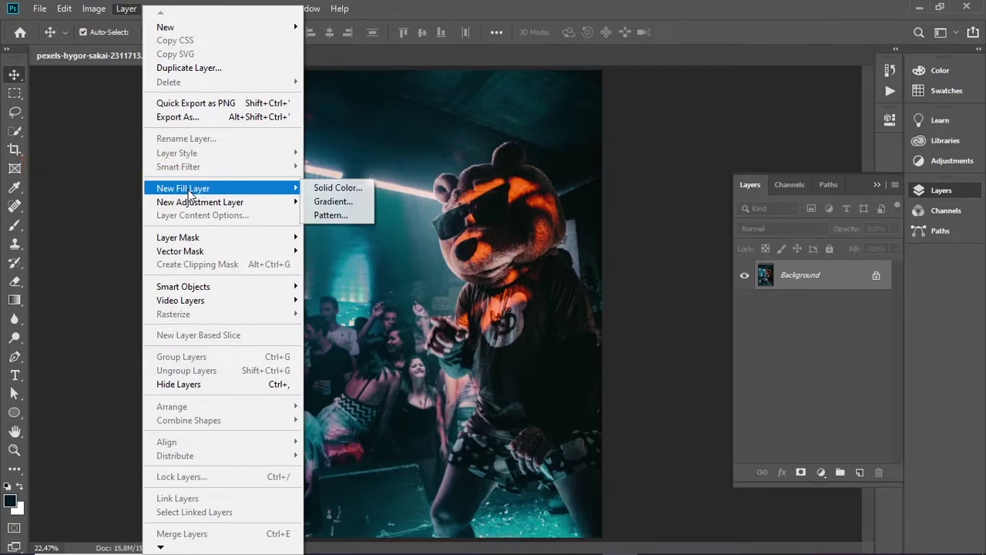
pyautogui.click(338, 188)
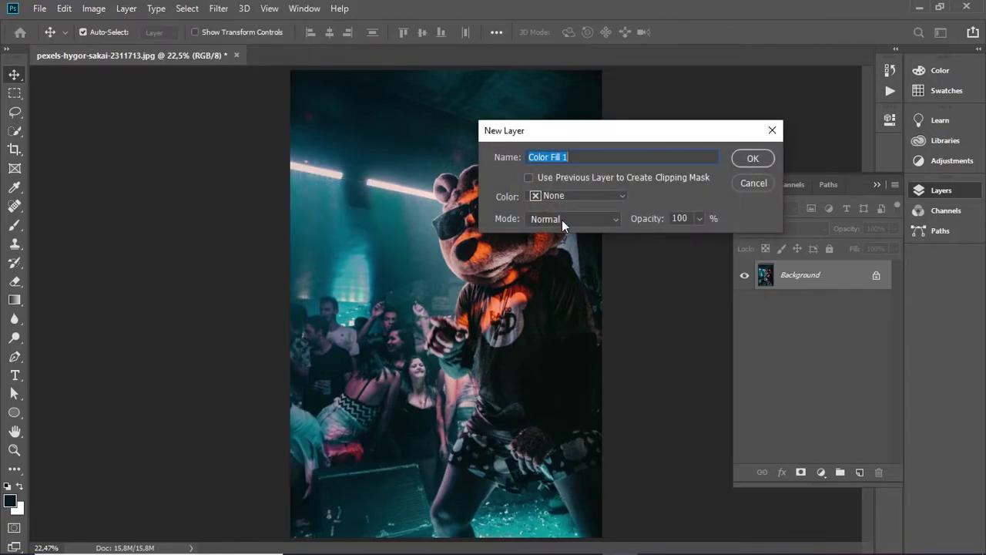
pyautogui.click(561, 219)
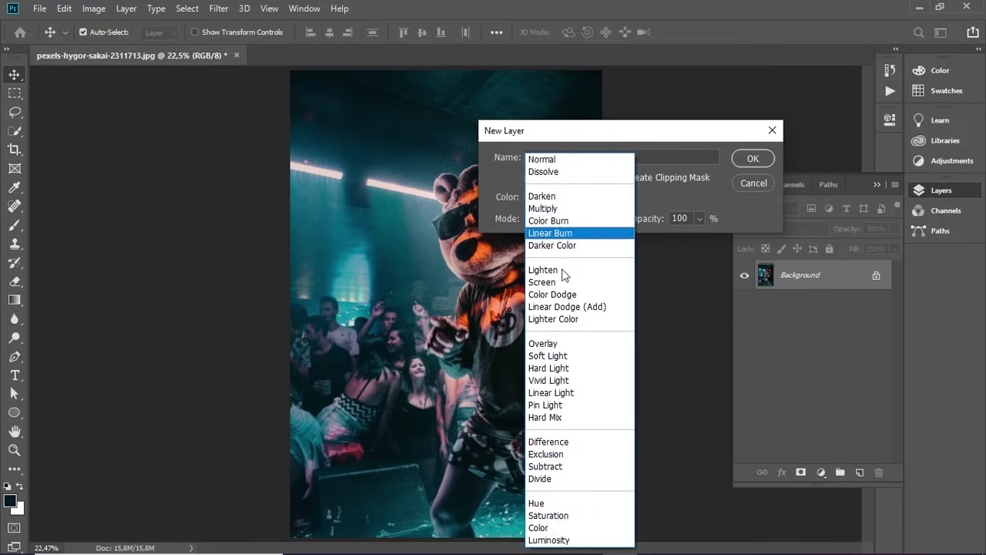
pyautogui.click(540, 527)
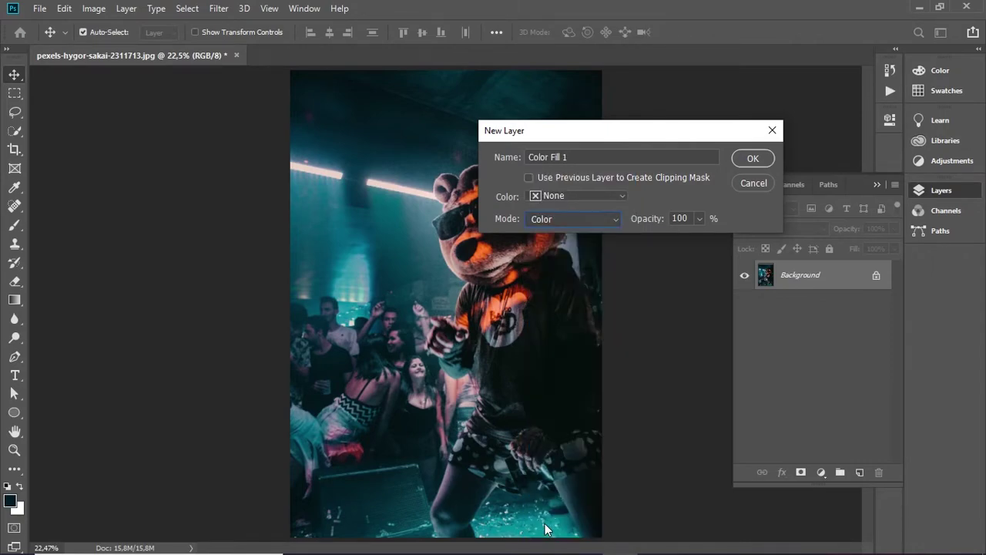
pyautogui.click(750, 158)
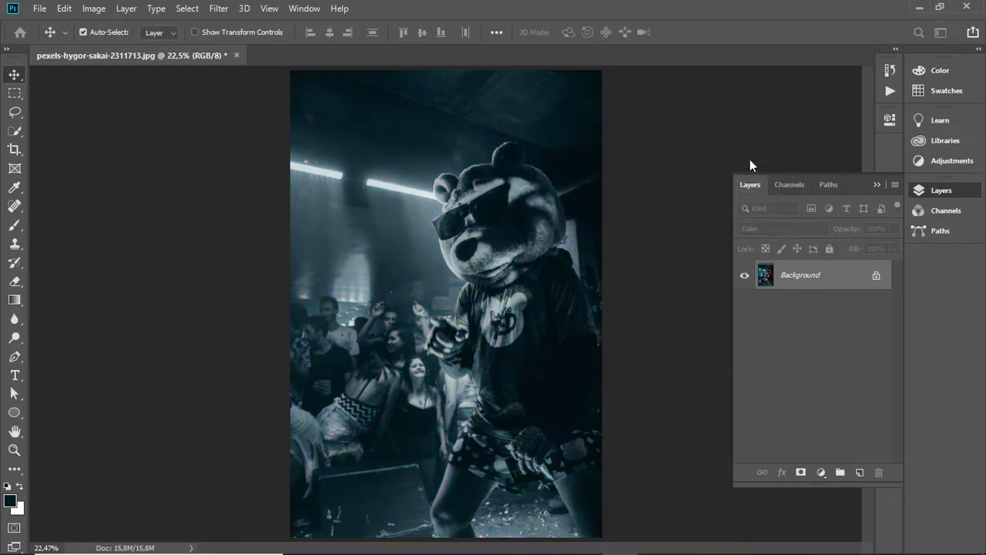
# - Set the solid fill color to light purple, #b797fe
pyautogui.click(687, 193)
pyautogui.moveTo(686, 190); pyautogui.dragTo(630, 183)
pyautogui.click(758, 234)
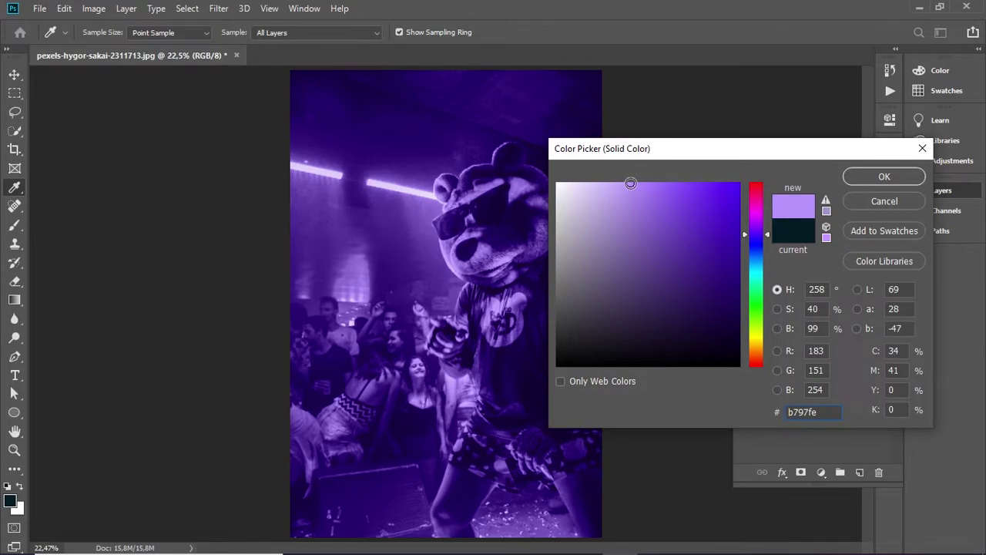
pyautogui.click(848, 179)
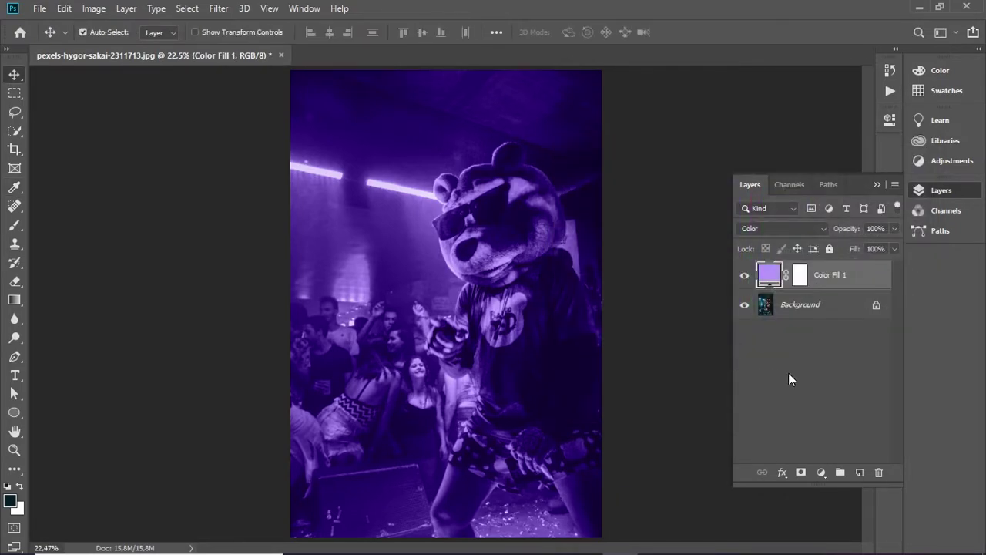
pyautogui.click(797, 397)
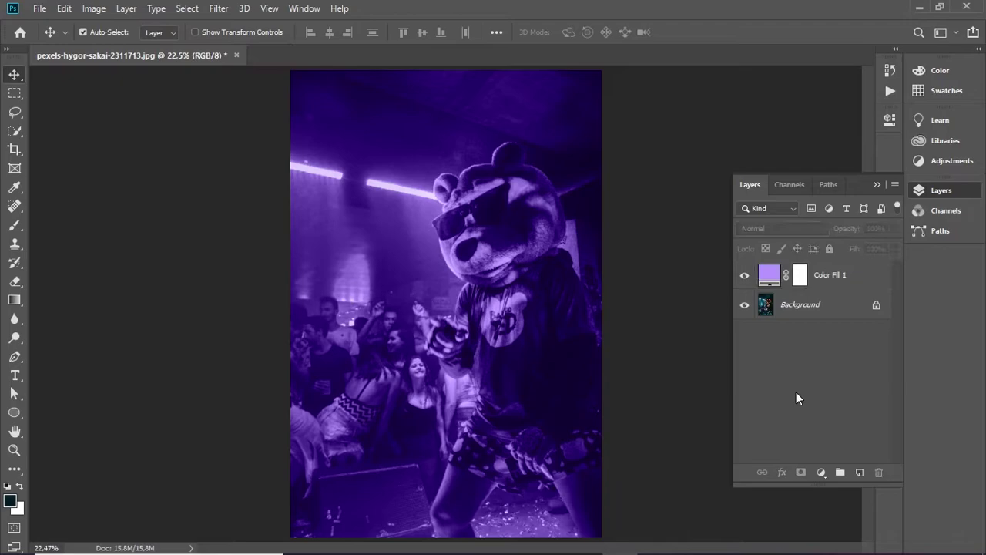
# - Lower the opacity of the Color Fill 1 layer to about 54%
pyautogui.click(860, 282)
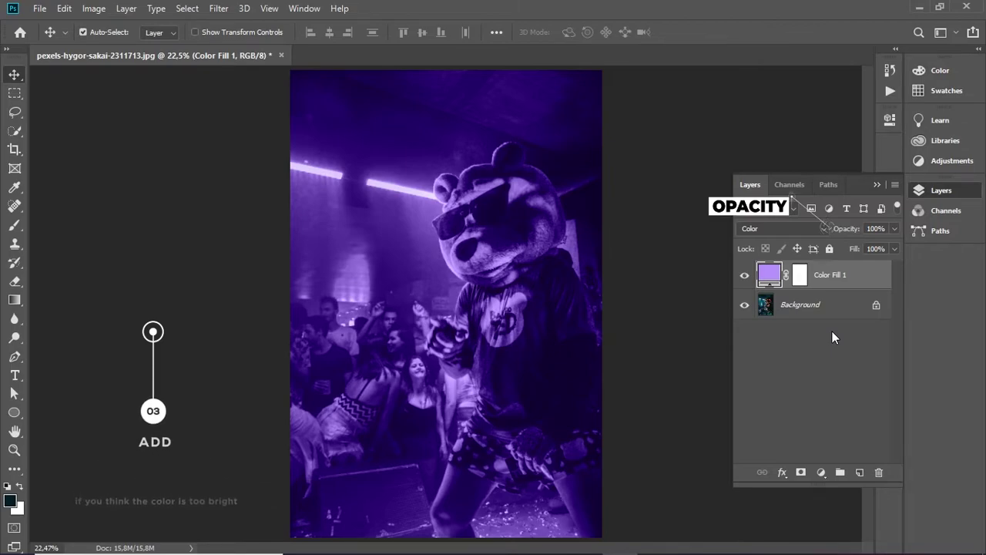
pyautogui.click(893, 228)
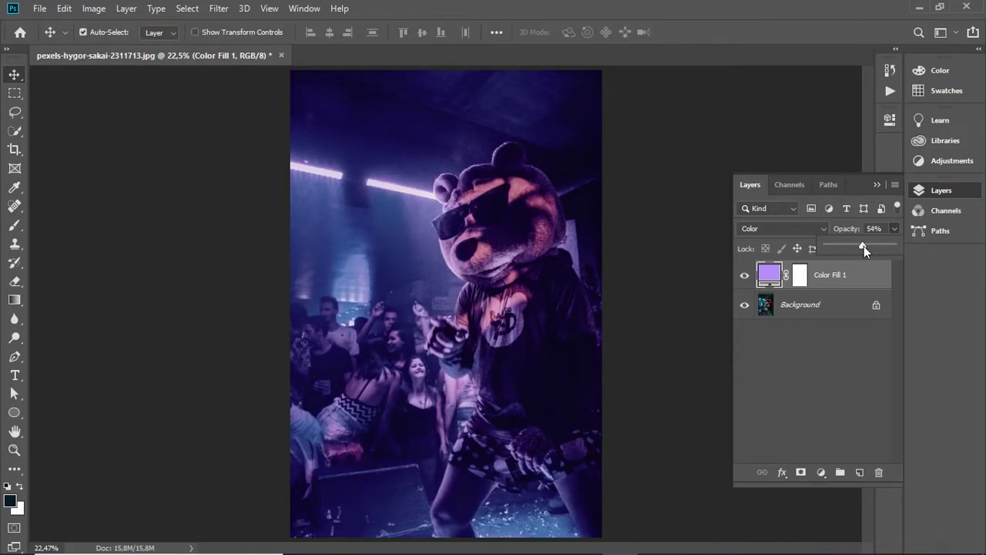
pyautogui.click(840, 345)
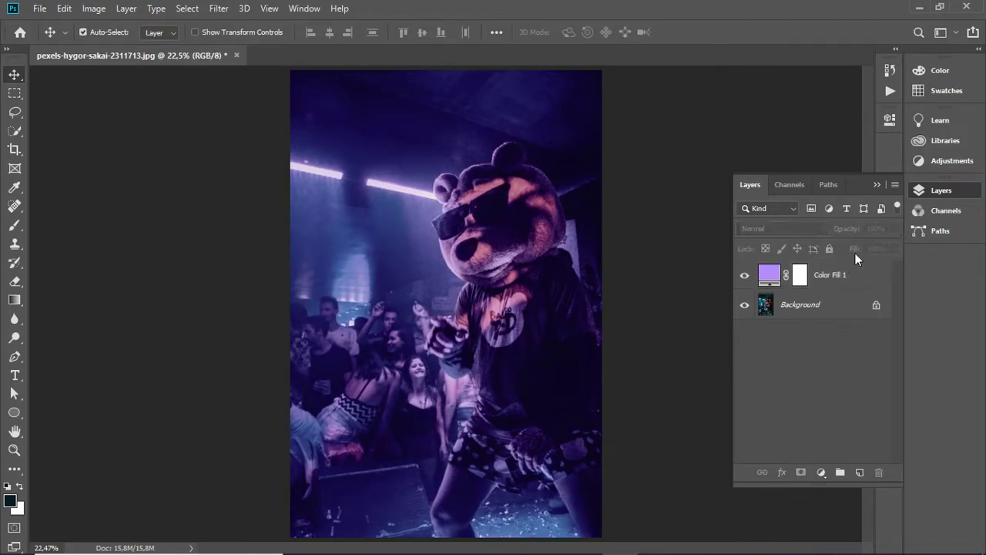
pyautogui.click(877, 185)
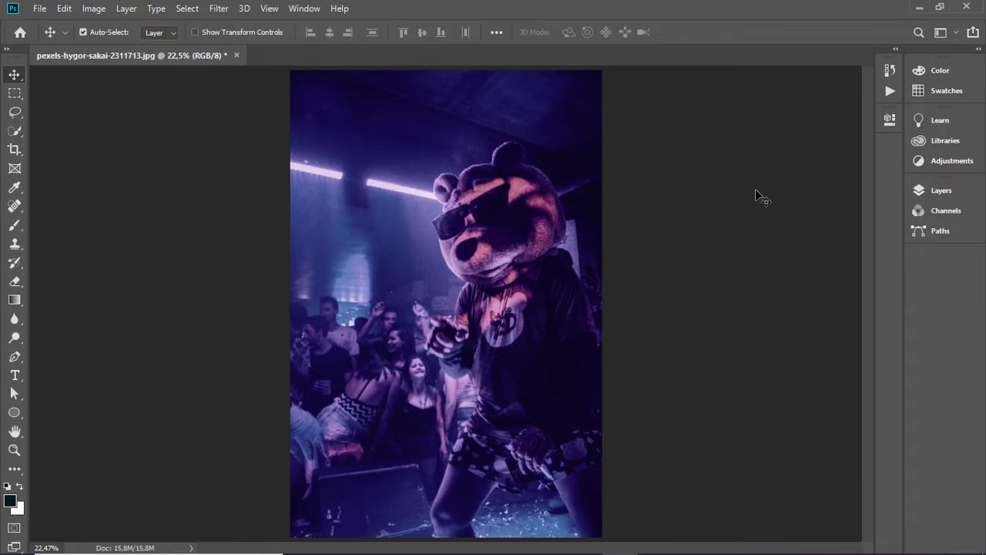
# - Hide the Color Fill 1 layer so only the original photo shows
pyautogui.hotkey('ctrl', '-')
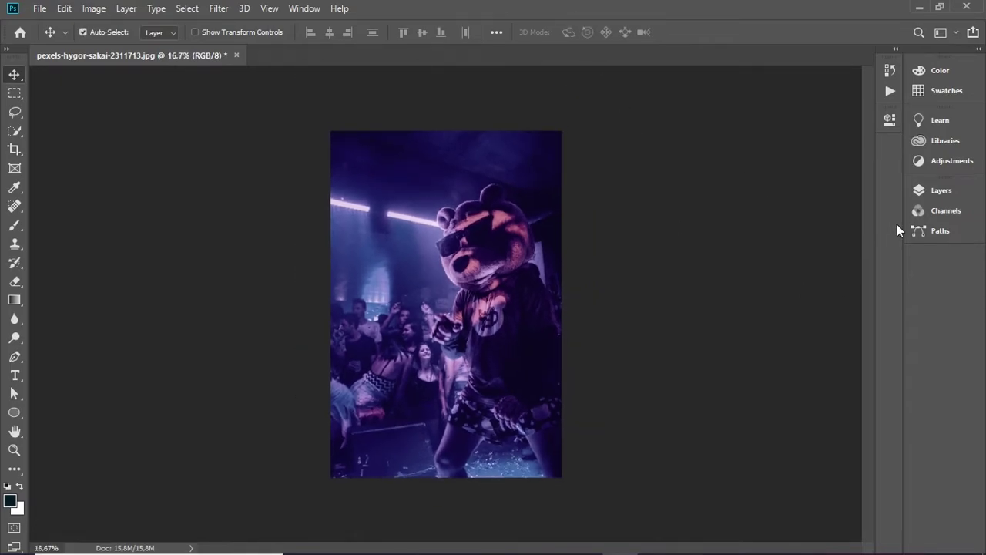
pyautogui.click(920, 193)
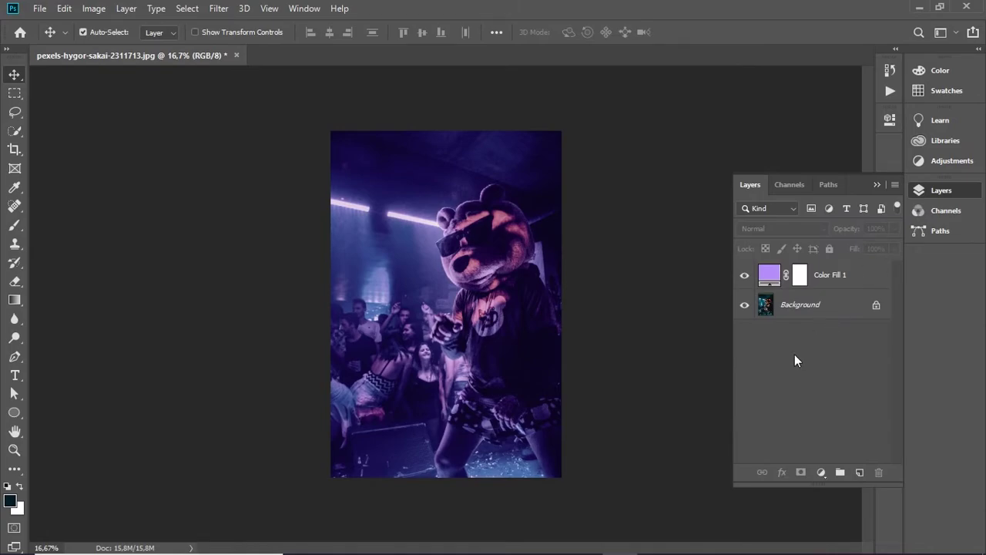
pyautogui.click(744, 275)
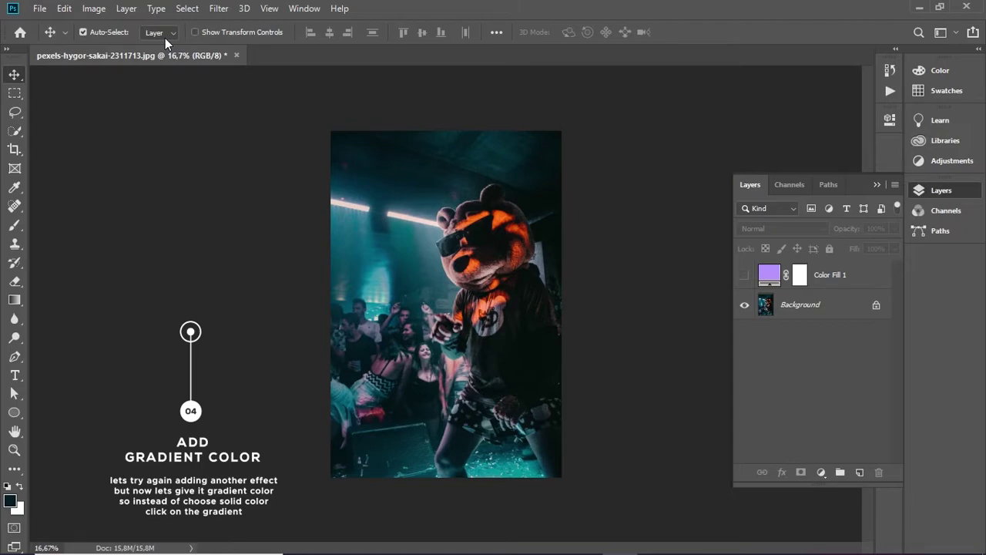
# - Add a gradient fill layer above the photo with its blend mode set to Color
pyautogui.click(128, 10)
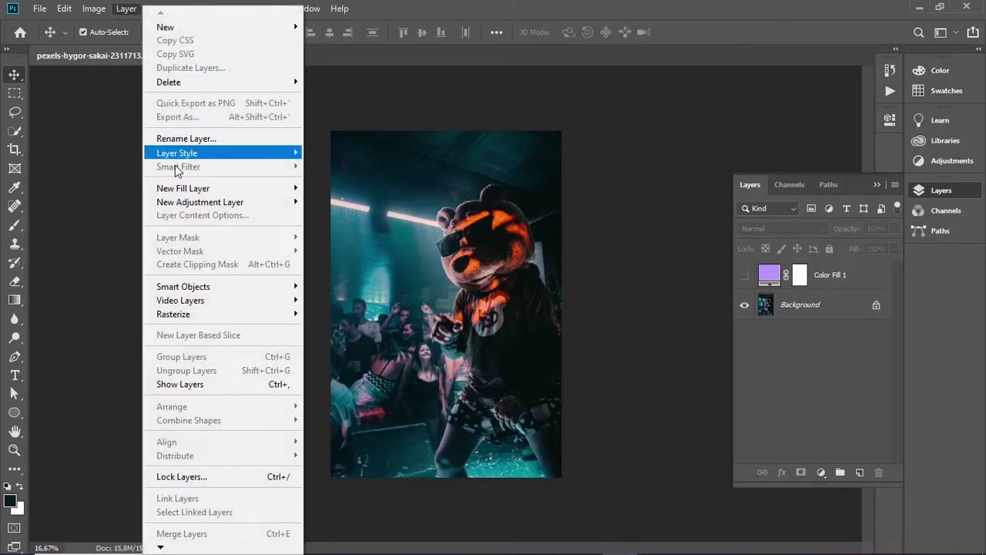
pyautogui.moveTo(182, 189)
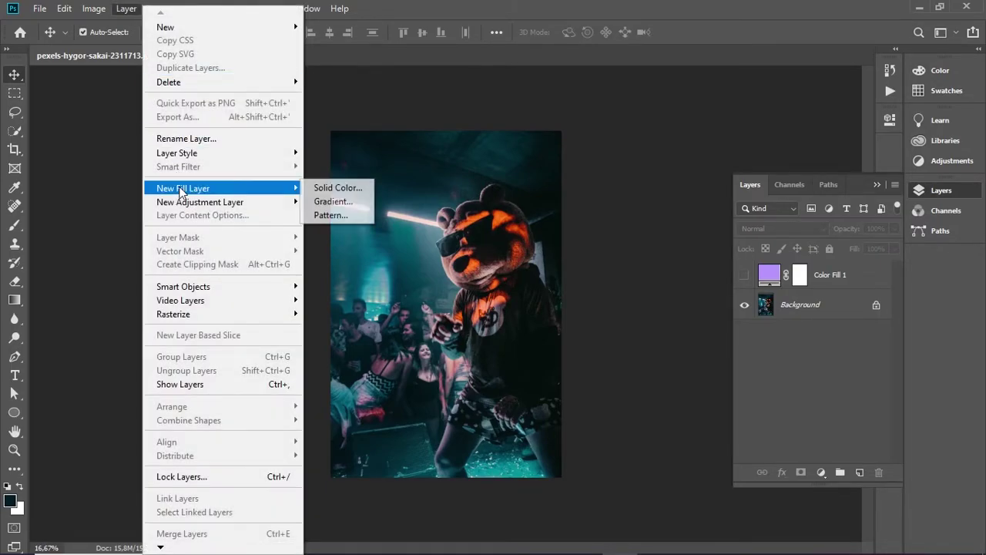
pyautogui.click(336, 203)
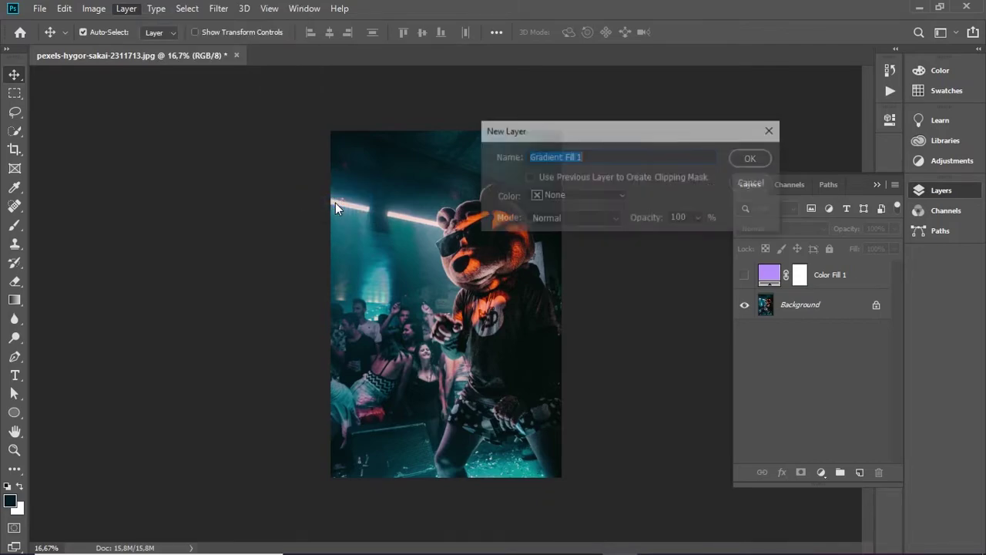
pyautogui.click(547, 218)
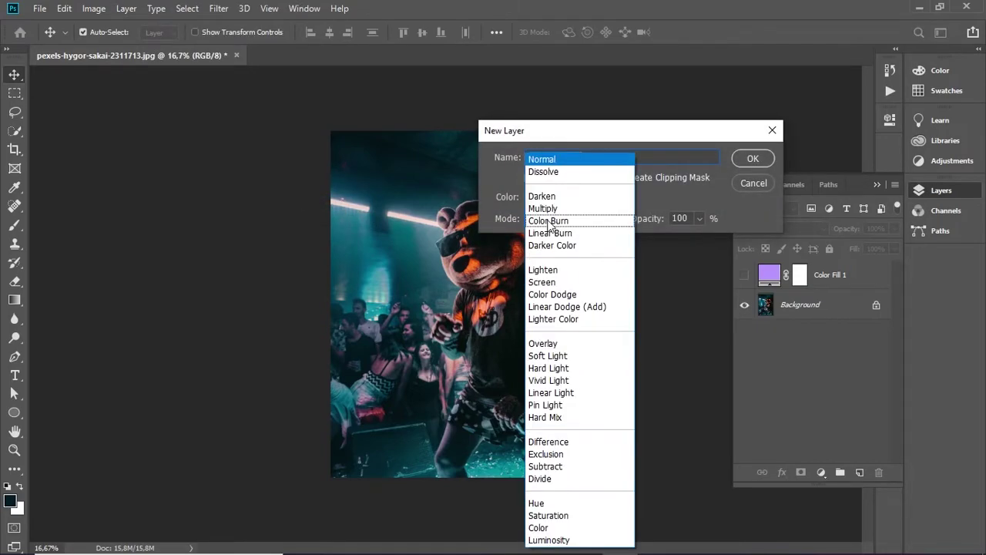
pyautogui.click(539, 530)
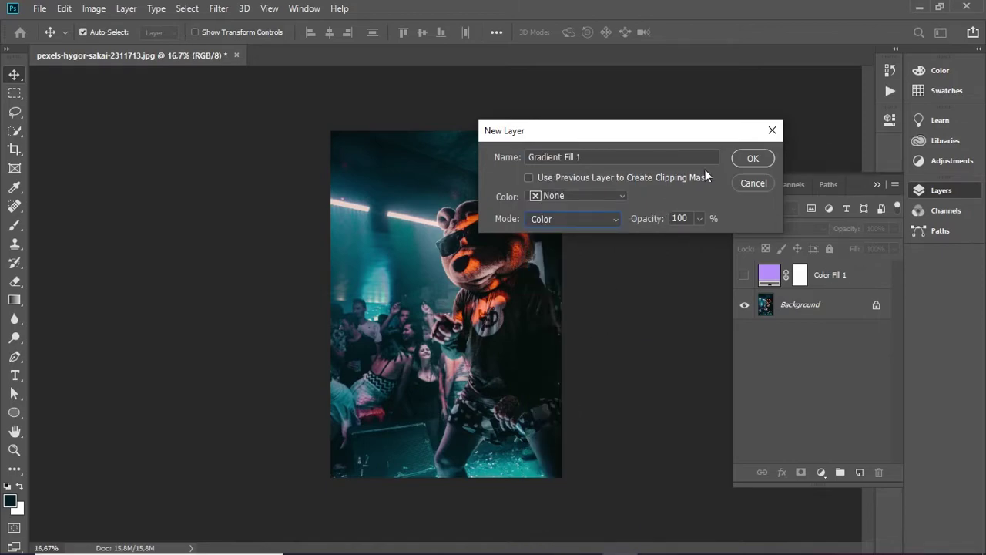
pyautogui.click(753, 158)
# - Edit the fill layer's gradient, starting from the Foreground to Background preset
pyautogui.moveTo(737, 187); pyautogui.dragTo(682, 188)
pyautogui.click(666, 210)
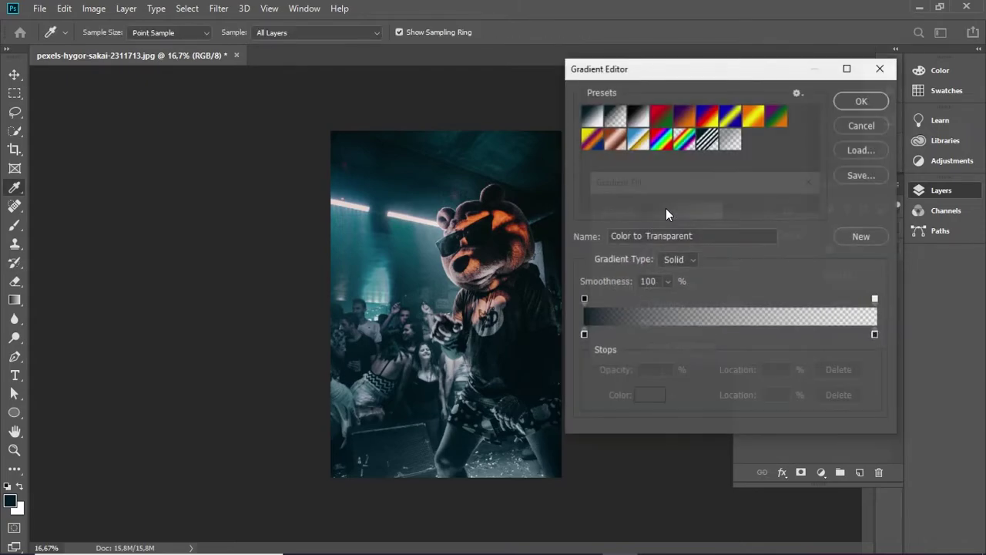
pyautogui.click(592, 116)
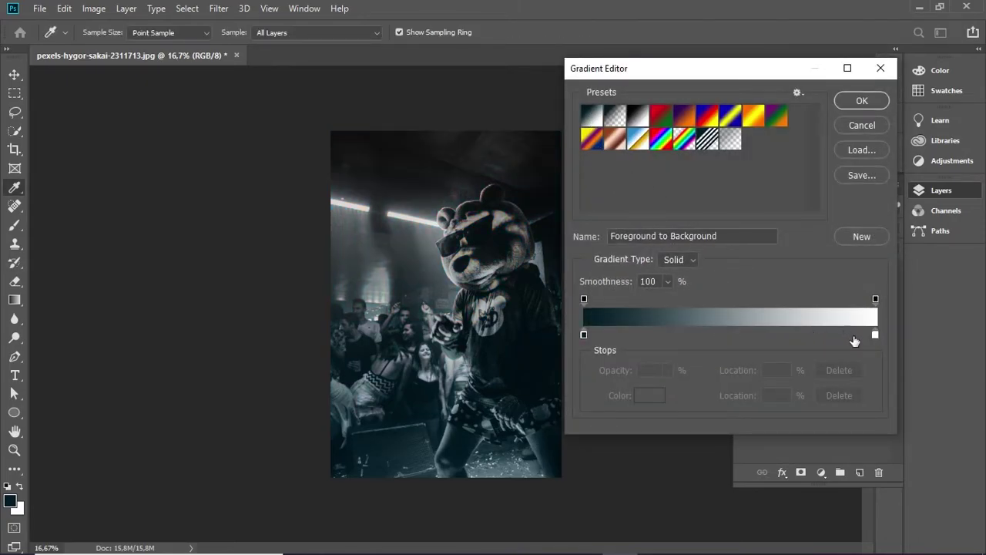
# - Set the gradient's starting color stop to light violet, #a084fb
pyautogui.click(583, 336)
pyautogui.doubleClick(583, 335)
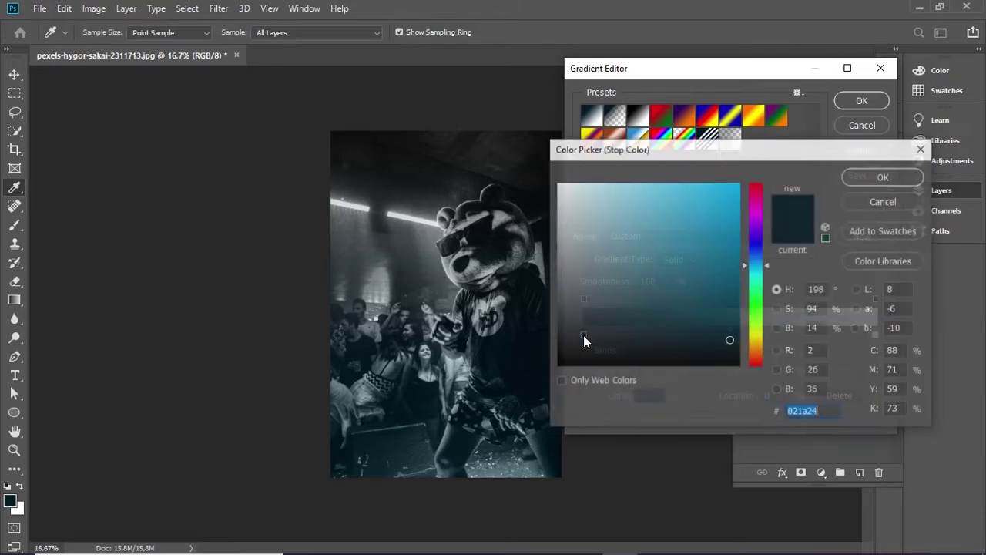
pyautogui.click(758, 227)
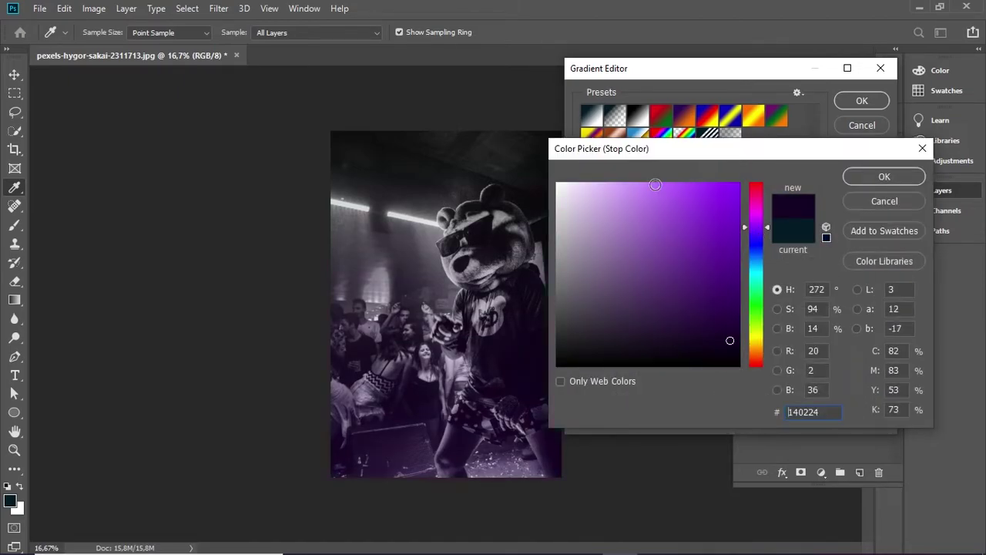
pyautogui.click(651, 184)
pyautogui.moveTo(652, 185); pyautogui.dragTo(641, 182)
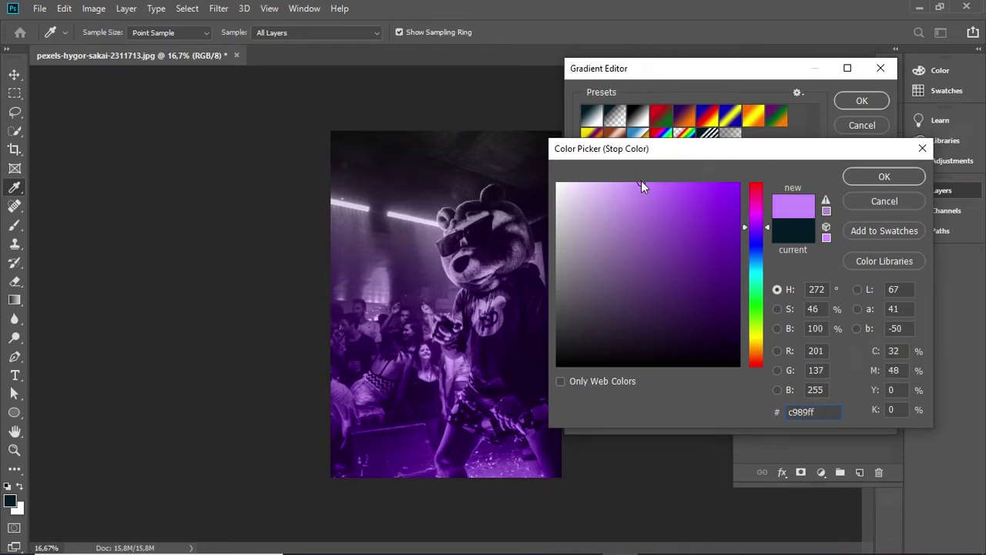
pyautogui.moveTo(758, 228); pyautogui.dragTo(758, 236)
pyautogui.moveTo(638, 186); pyautogui.dragTo(643, 184)
pyautogui.click(868, 180)
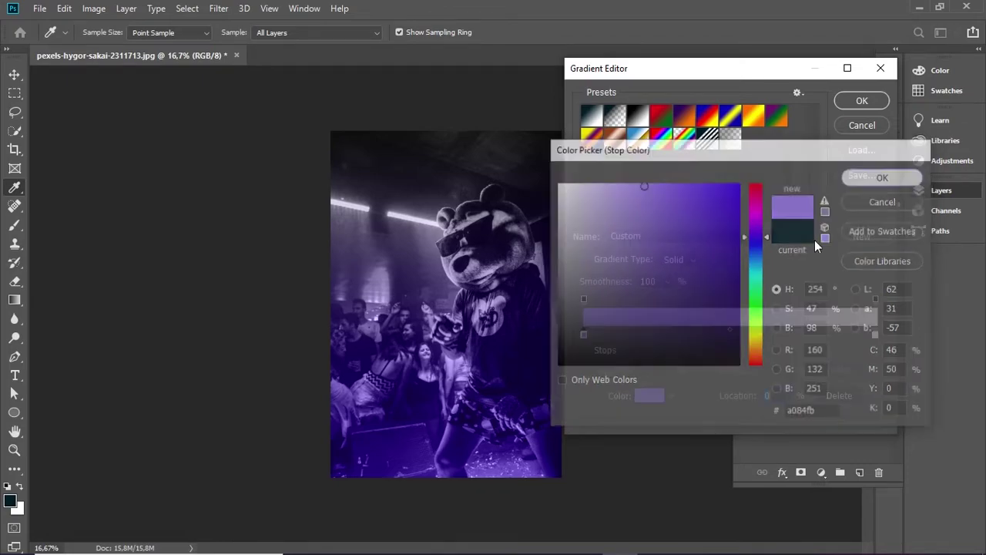
# - Set the gradient's end color stop to orange, #fd8d5b, and apply the linear gradient fill
pyautogui.doubleClick(874, 334)
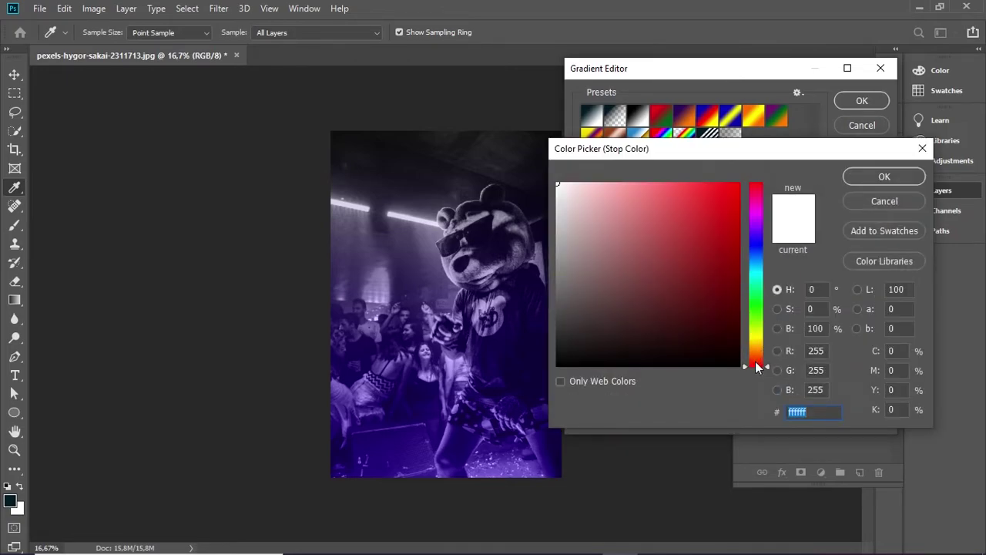
pyautogui.moveTo(758, 367); pyautogui.dragTo(759, 357)
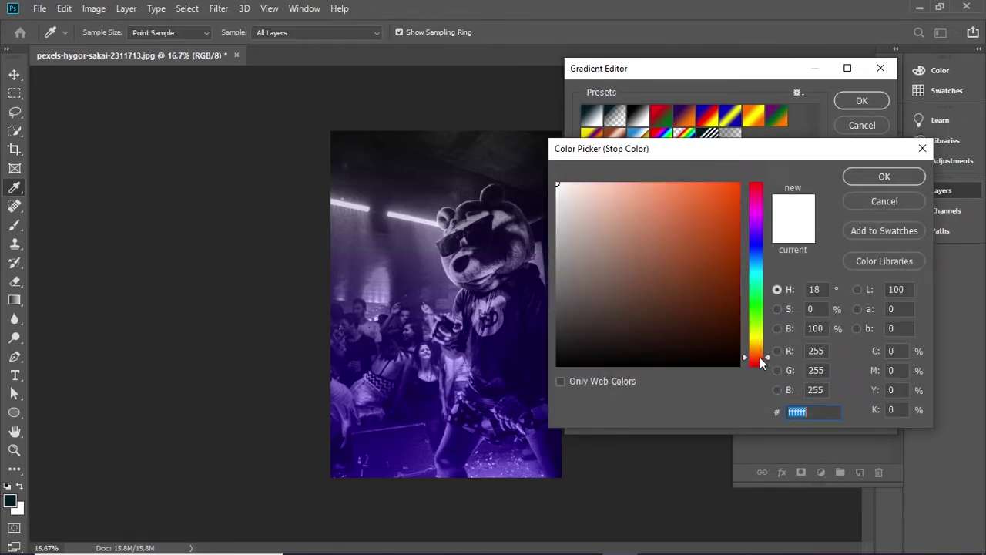
pyautogui.click(634, 189)
pyautogui.moveTo(634, 189); pyautogui.dragTo(671, 183)
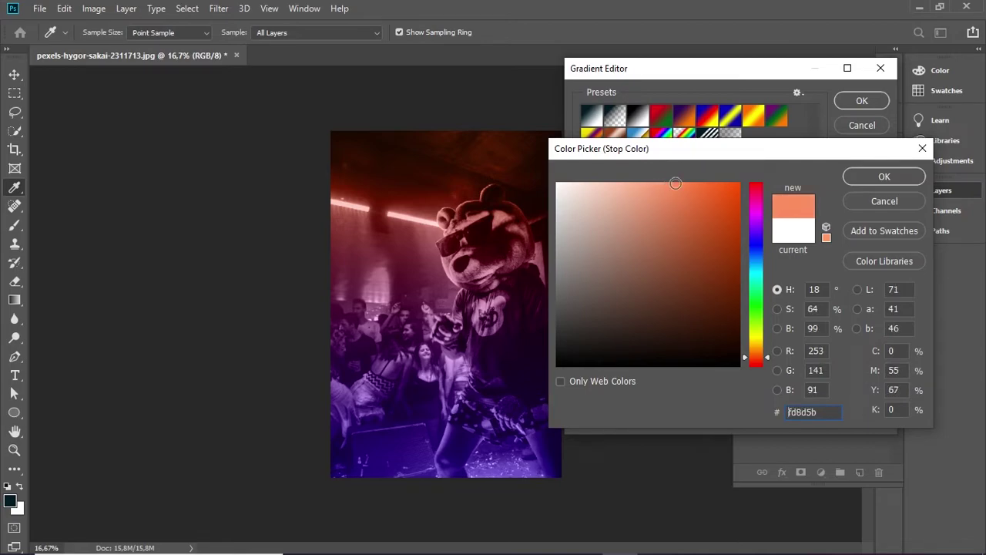
pyautogui.click(907, 179)
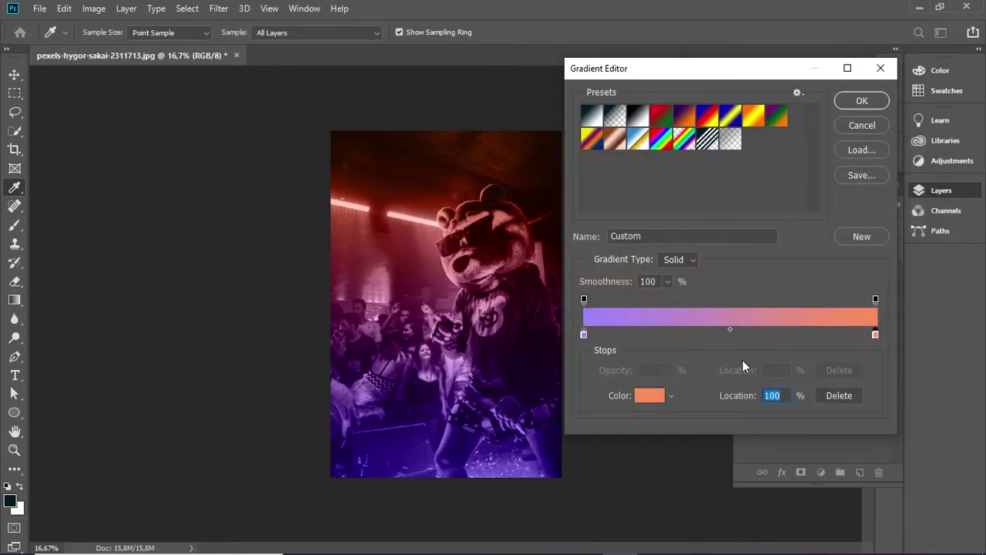
pyautogui.click(861, 103)
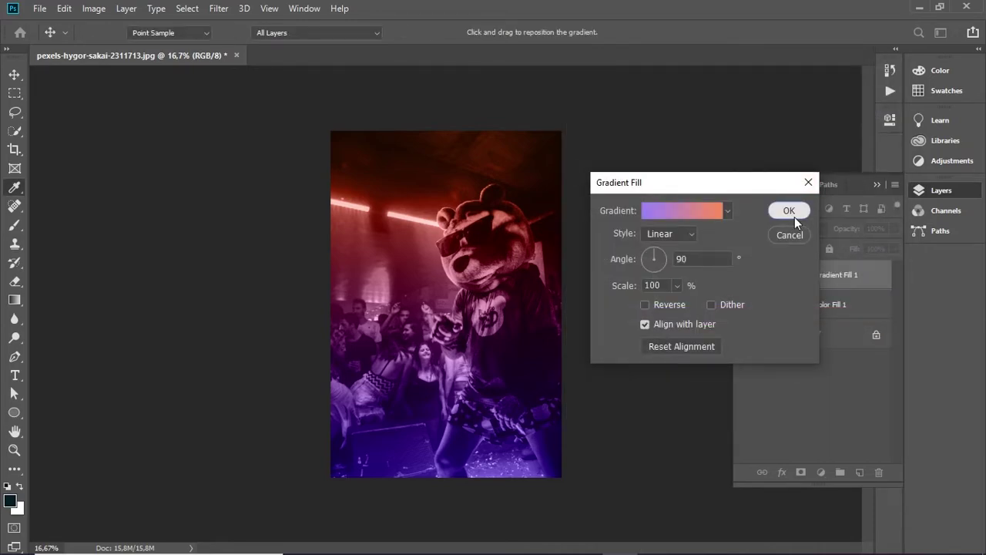
pyautogui.click(789, 210)
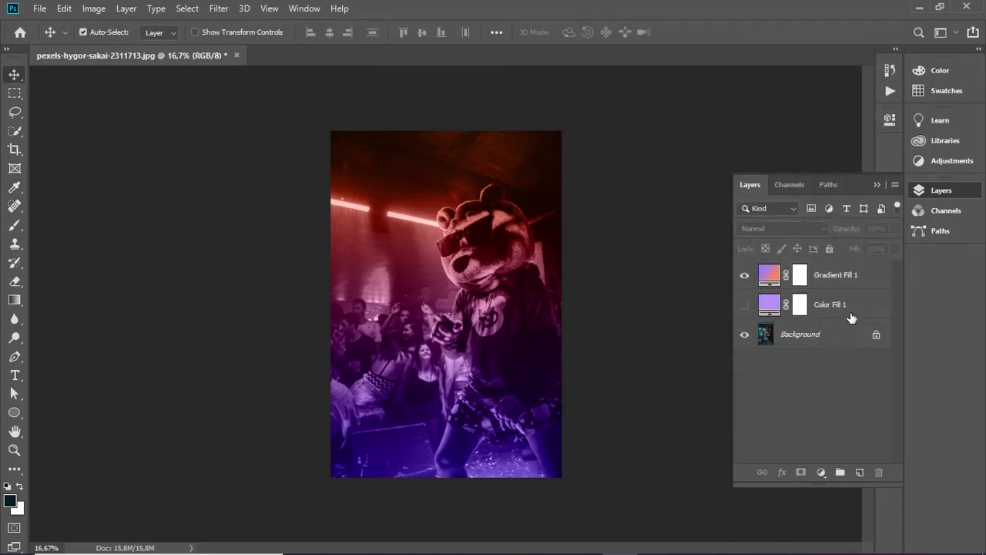
# - Reduce the gradient fill layer's opacity to 79%
pyautogui.click(872, 278)
pyautogui.click(893, 229)
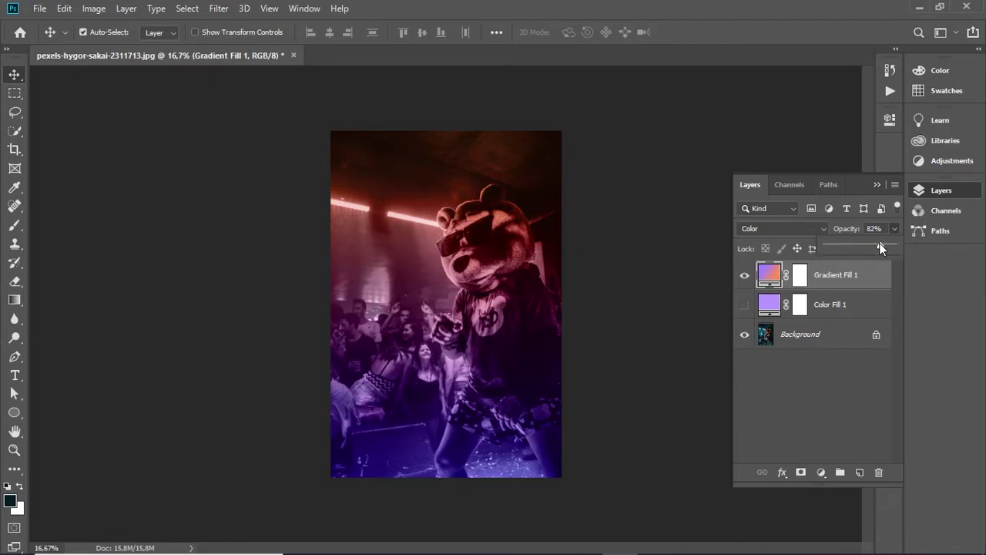
pyautogui.moveTo(879, 243); pyautogui.dragTo(877, 242)
pyautogui.click(819, 373)
pyautogui.click(818, 372)
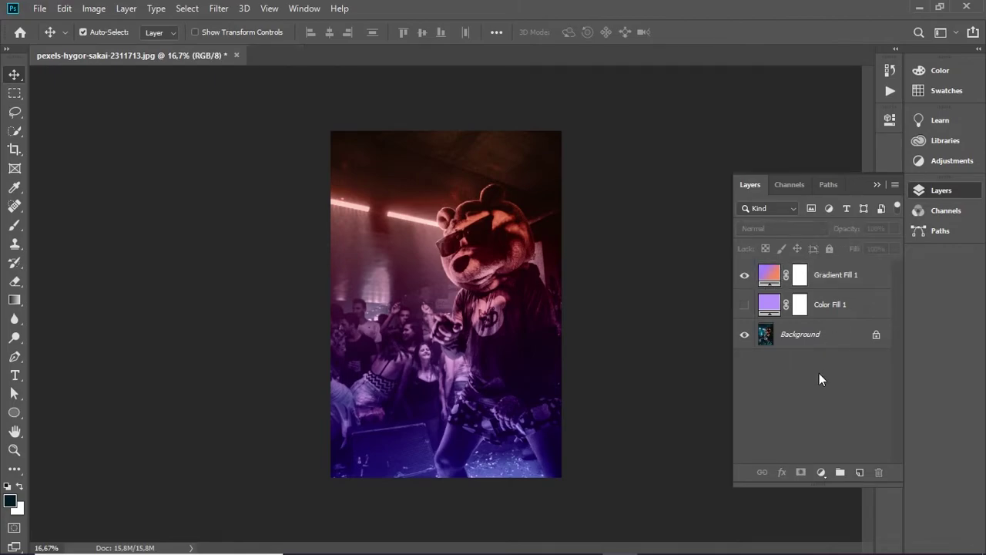
pyautogui.click(838, 274)
pyautogui.click(894, 229)
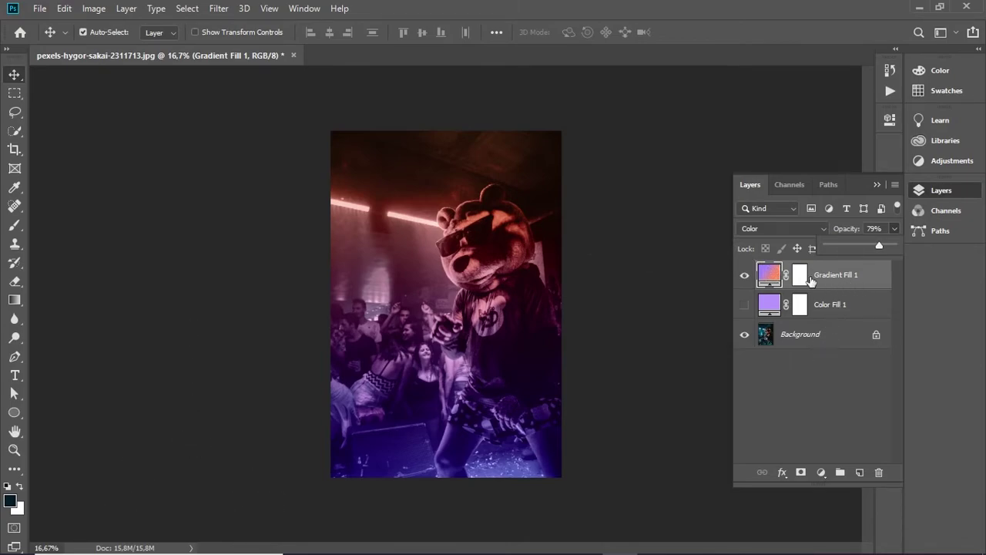
# - Rotate the gradient fill's angle to 119,41° and apply the change
pyautogui.doubleClick(764, 275)
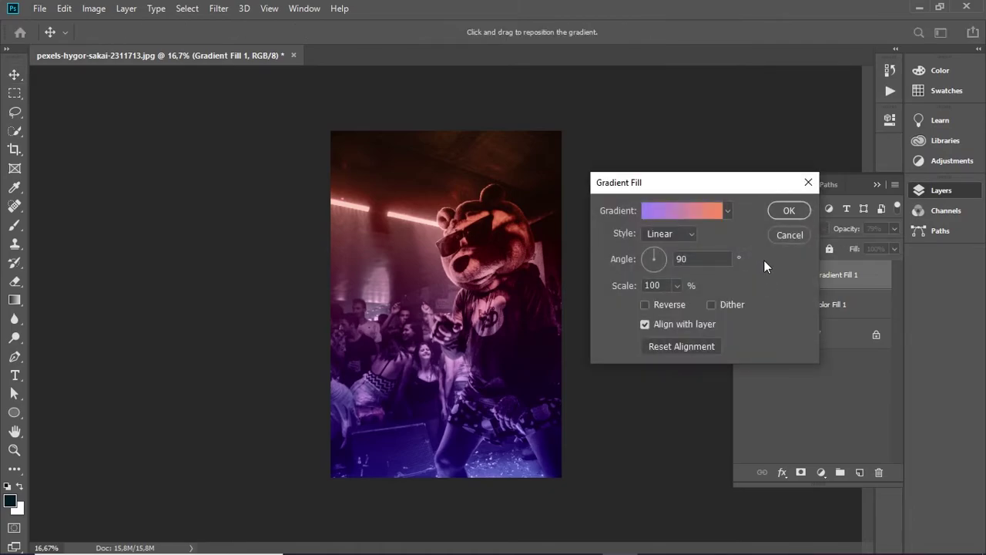
pyautogui.moveTo(743, 191); pyautogui.dragTo(663, 204)
pyautogui.moveTo(580, 267); pyautogui.dragTo(566, 268)
pyautogui.moveTo(596, 198); pyautogui.dragTo(663, 211)
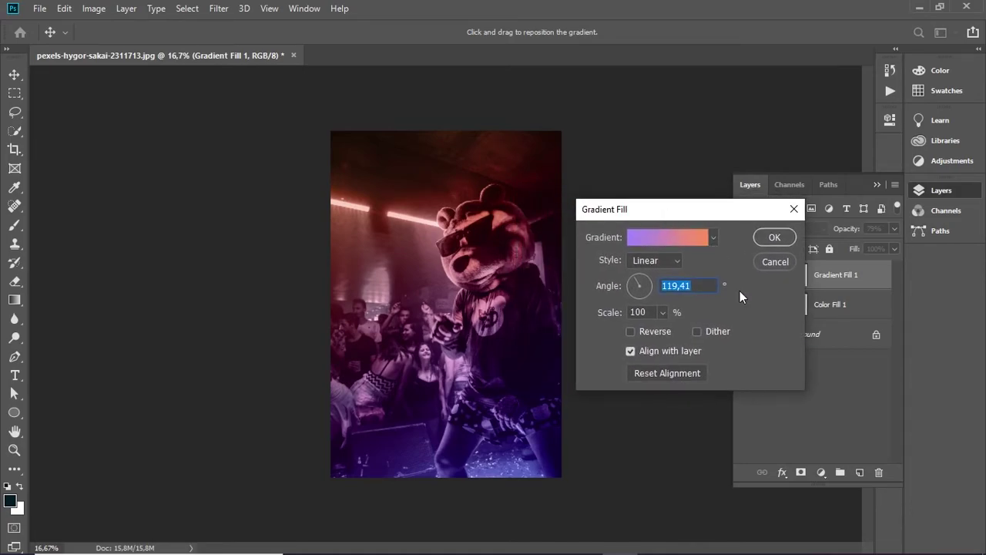
pyautogui.click(772, 238)
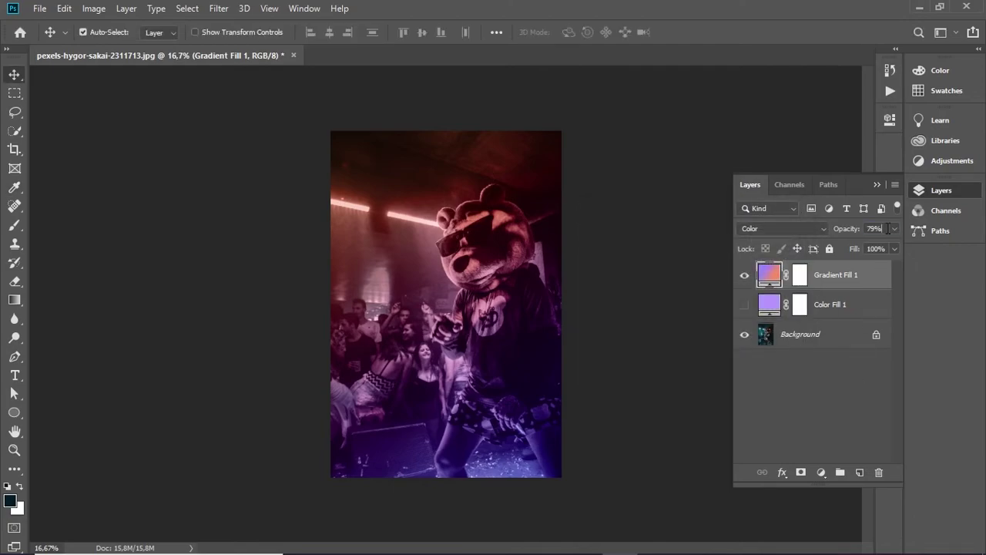
pyautogui.click(830, 392)
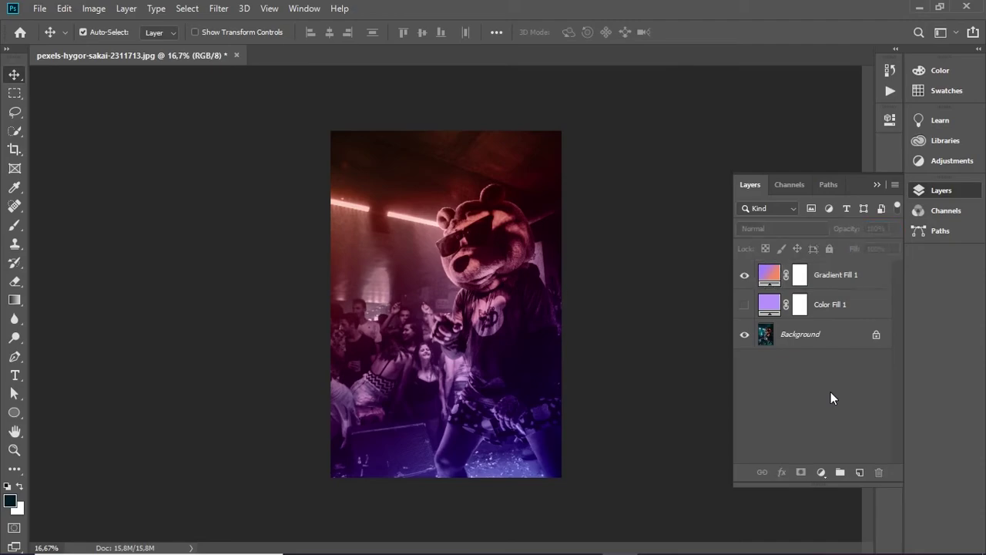
# - Toggle the gradient fill layer's visibility to compare the recolored photo with the original
pyautogui.click(744, 275)
pyautogui.click(744, 276)
pyautogui.click(745, 278)
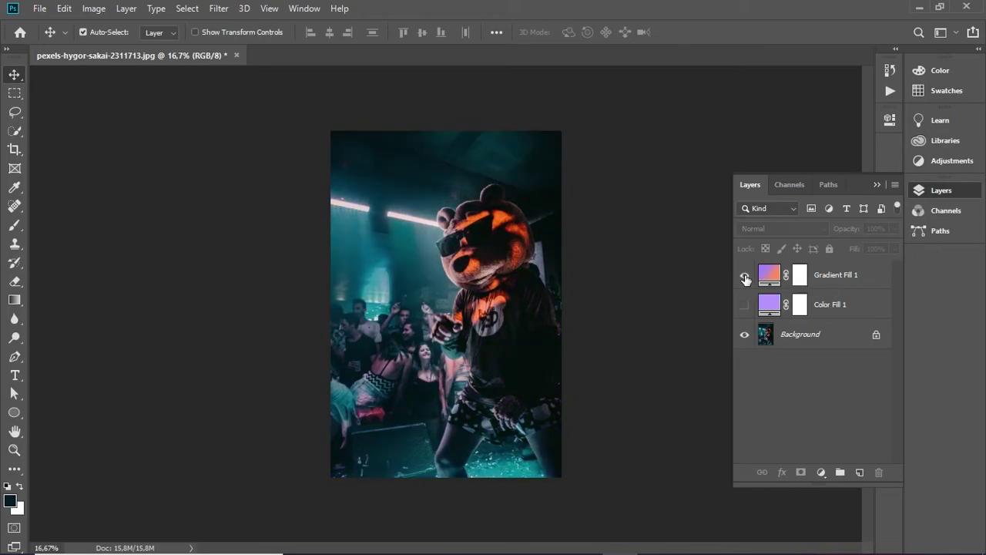